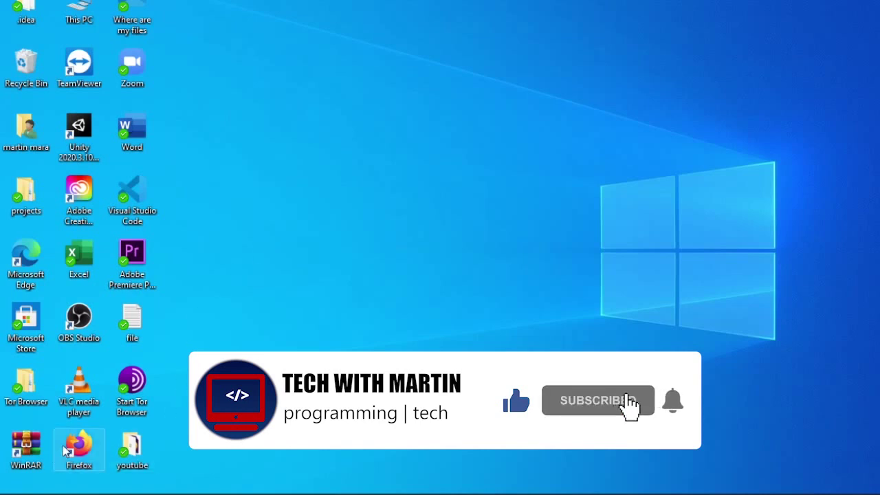
Drag the Firefox shortcut from the bottom-left icon grid to the middle of the desktop
{"action": "left_click_drag", "start_coordinate": [84, 449], "coordinate": [641, 157]}
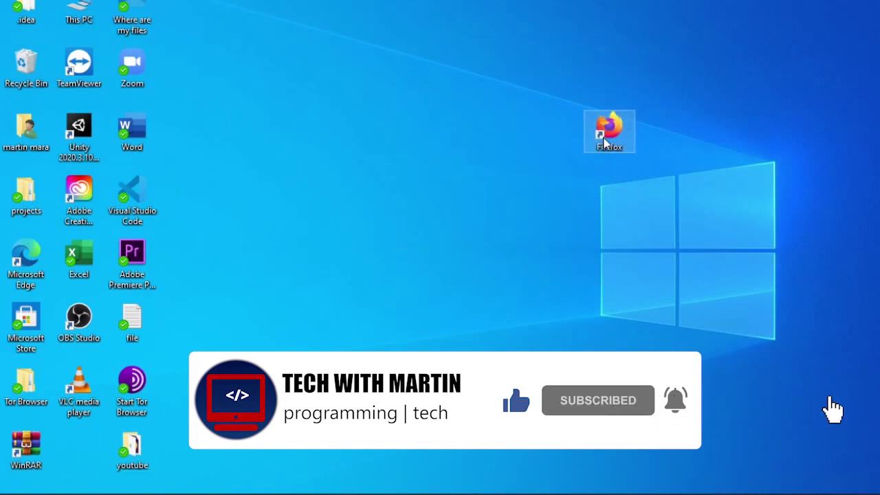
Launch Firefox from the desktop shortcut and search the web for 'steam'
{"action": "double_click", "coordinate": [605, 141]}
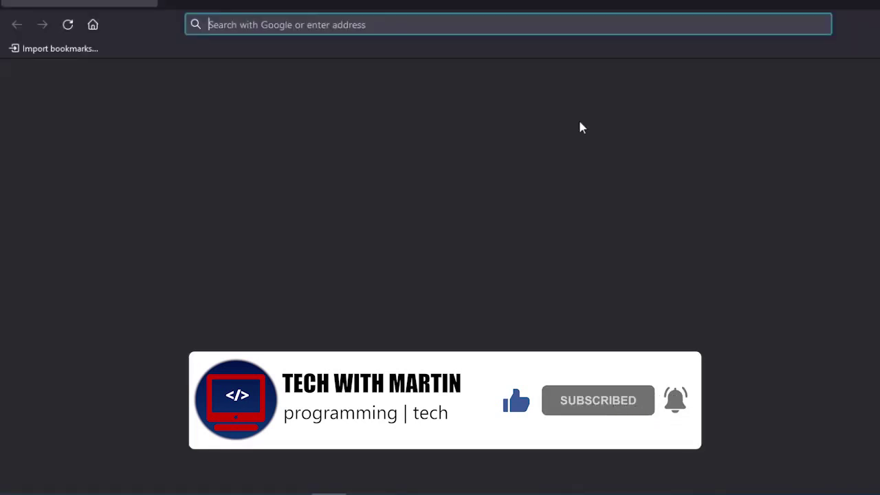
{"action": "type", "text": "steam"}
{"action": "key", "text": "Return"}
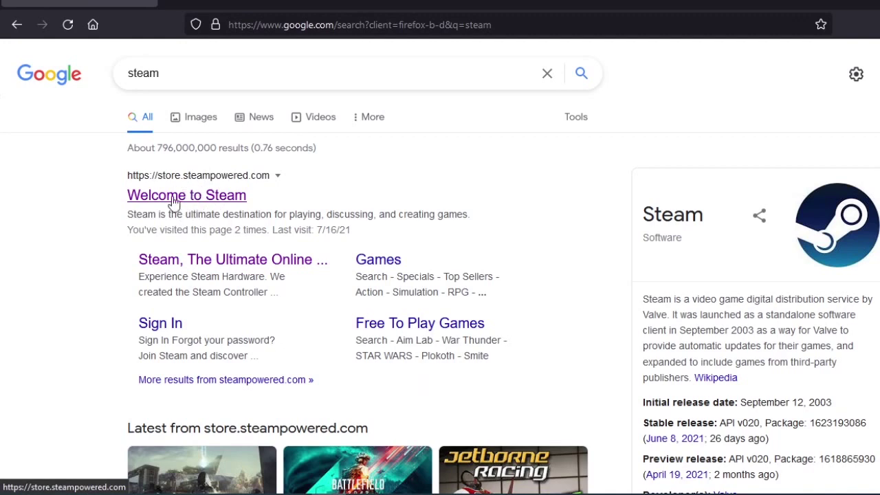
Open the 'Welcome to Steam' store page from the search results
{"action": "left_click", "coordinate": [196, 200]}
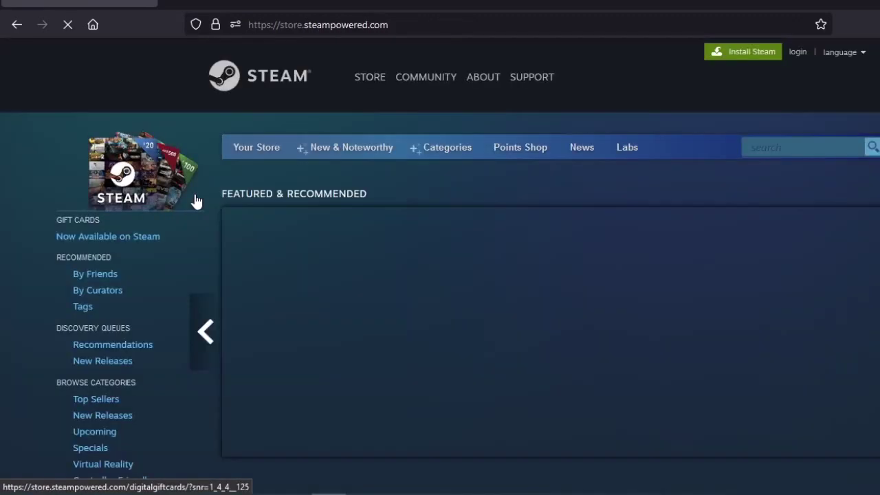
{"action": "scroll", "coordinate": [391, 131], "scroll_direction": "down", "scroll_amount": 2}
{"action": "scroll", "coordinate": [427, 82], "scroll_direction": "up", "scroll_amount": 2}
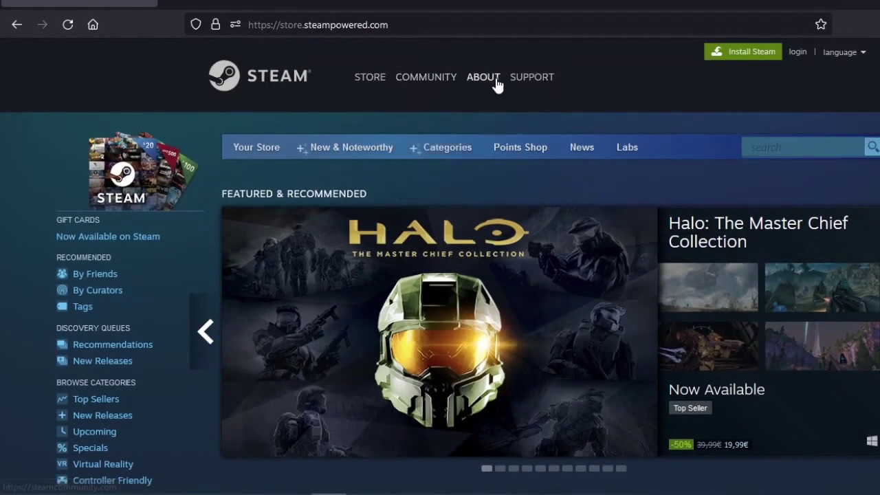
{"action": "scroll", "coordinate": [746, 60], "scroll_direction": "down", "scroll_amount": 1}
{"action": "scroll", "coordinate": [815, 89], "scroll_direction": "up", "scroll_amount": 1}
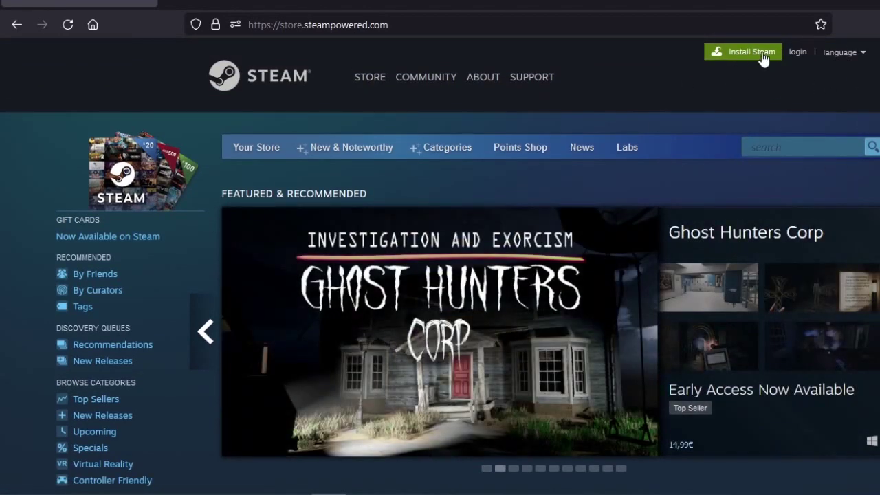
Download SteamSetup.exe from the Install Steam page, save it, and run it from the downloads panel
{"action": "left_click", "coordinate": [763, 60]}
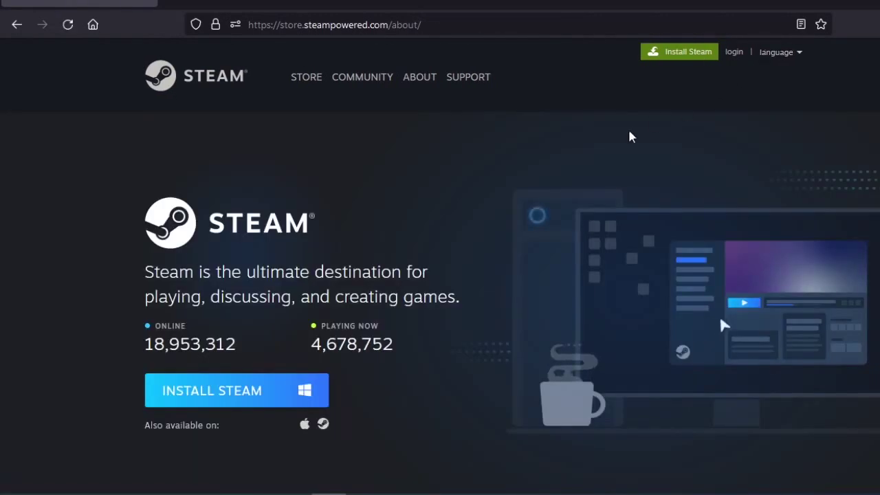
{"action": "left_click", "coordinate": [222, 401]}
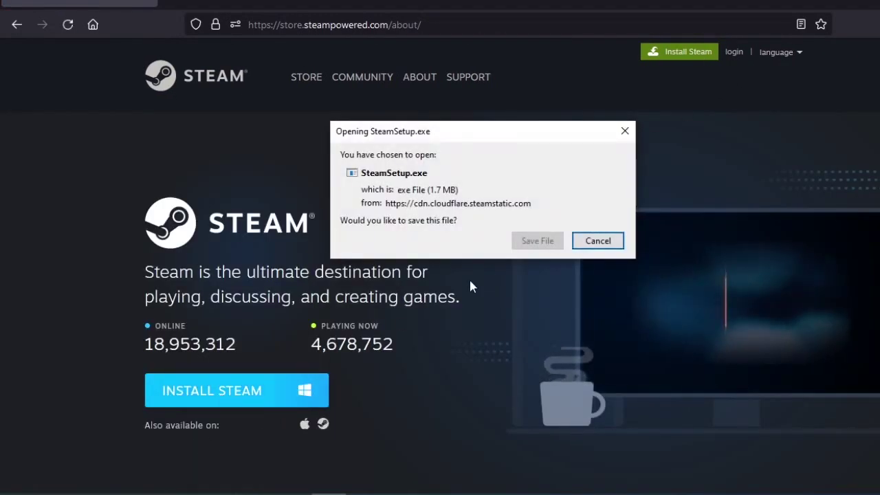
{"action": "left_click", "coordinate": [538, 240]}
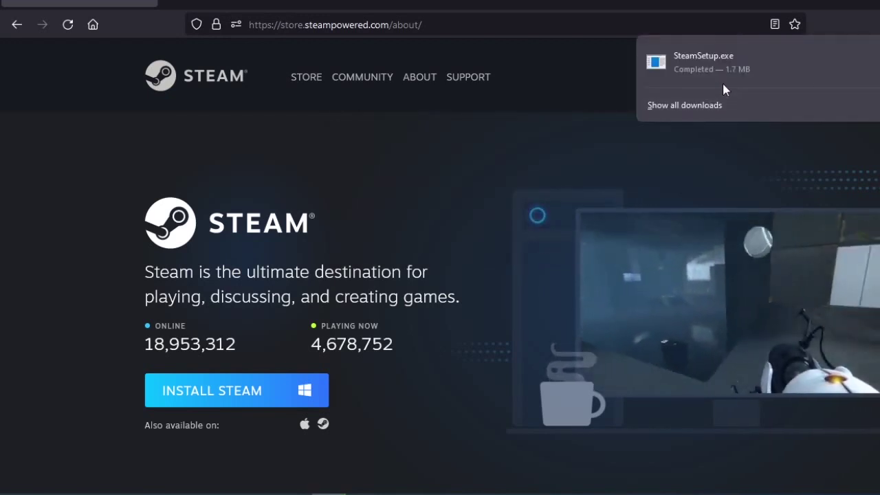
{"action": "left_click", "coordinate": [748, 74]}
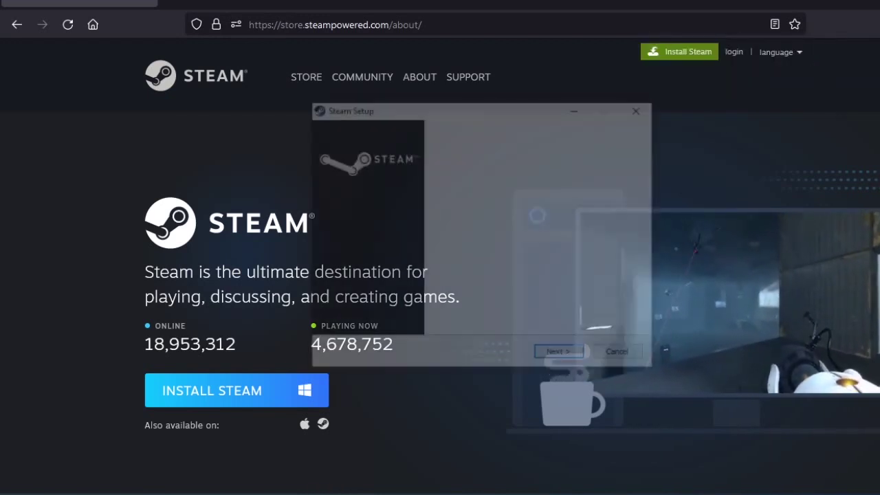
Run Steam Setup with English and the default C:\Program Files (x86)\Steam folder, finishing with Run Steam checked
{"action": "left_click", "coordinate": [571, 353]}
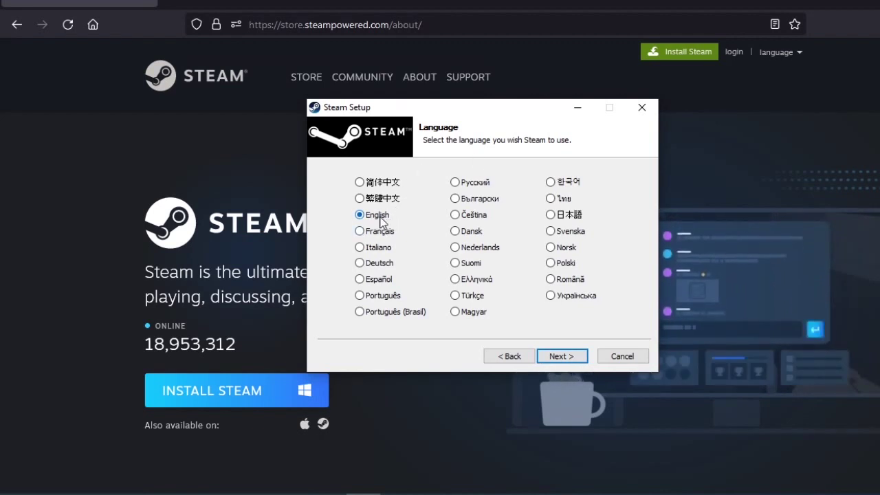
{"action": "left_click", "coordinate": [558, 356]}
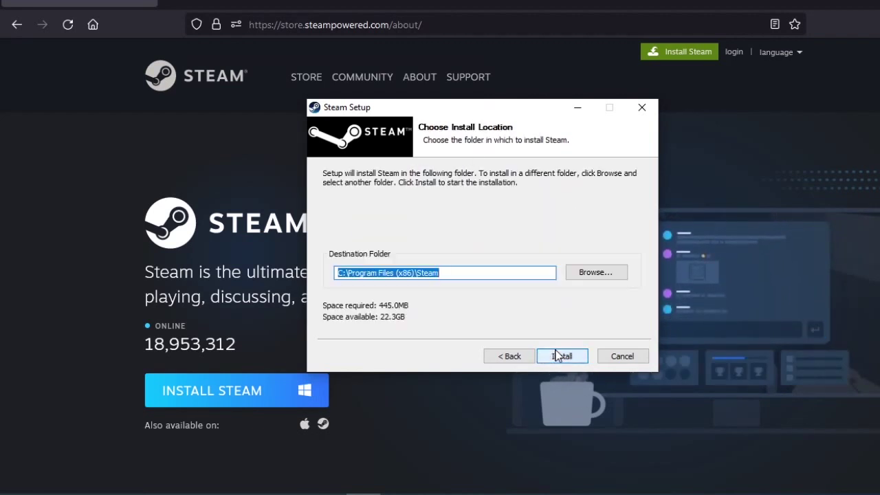
{"action": "left_click", "coordinate": [558, 355]}
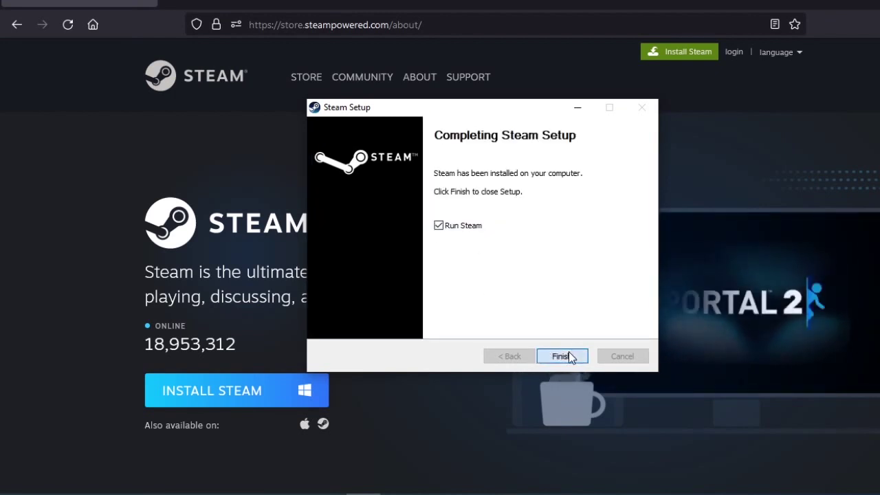
{"action": "left_click", "coordinate": [569, 354]}
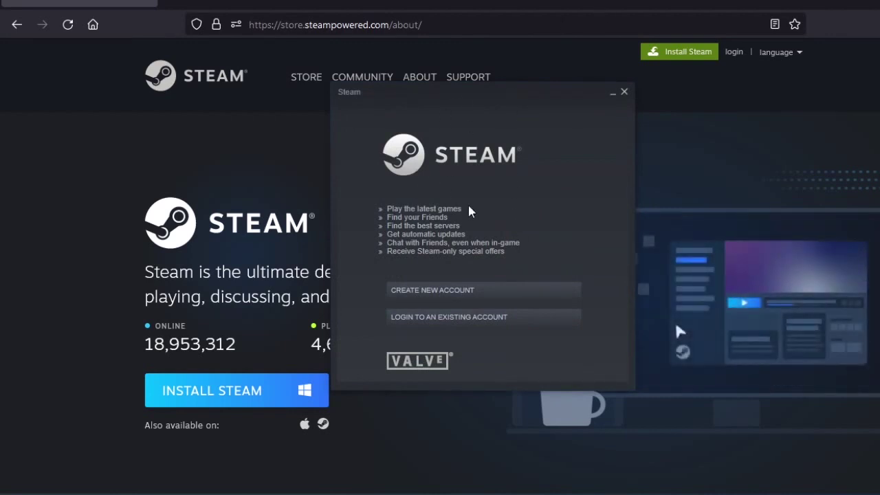
Wait for the Steam update to finish, then move the welcome window slightly up-left
{"action": "left_click_drag", "start_coordinate": [454, 107], "coordinate": [449, 88]}
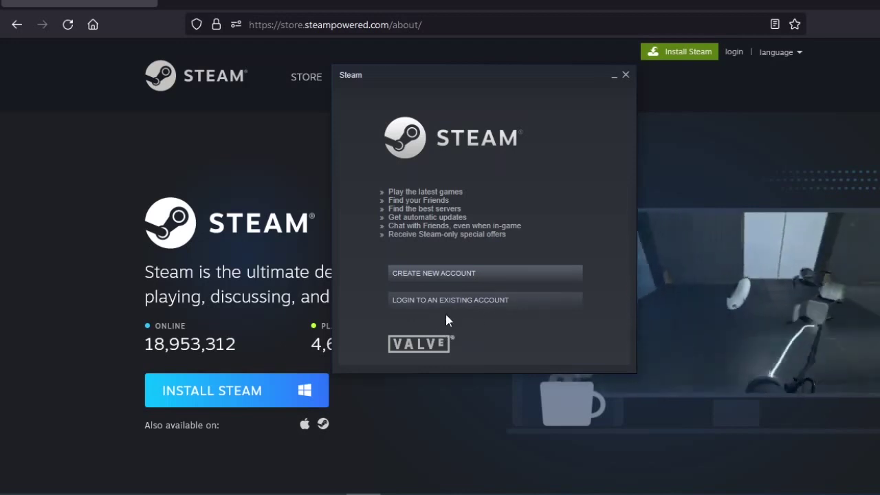
Start a new Steam account and enter the Gmail address in both email fields
{"action": "left_click", "coordinate": [474, 278]}
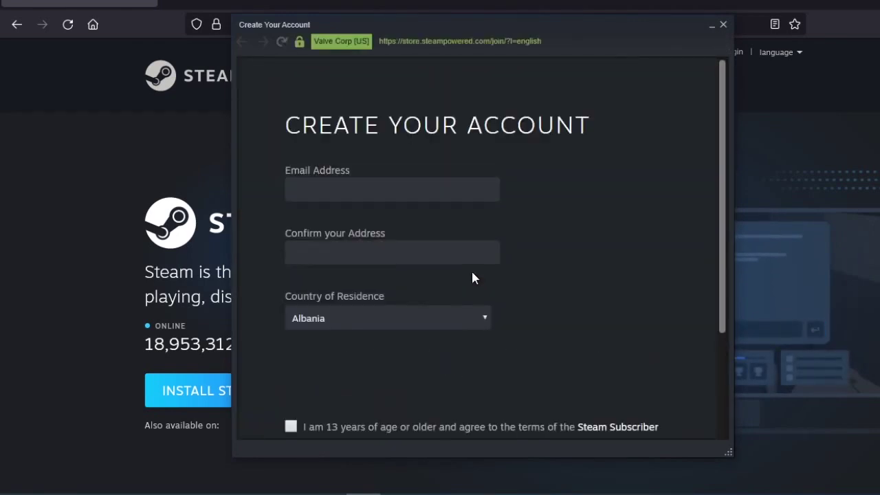
{"action": "left_click", "coordinate": [393, 196]}
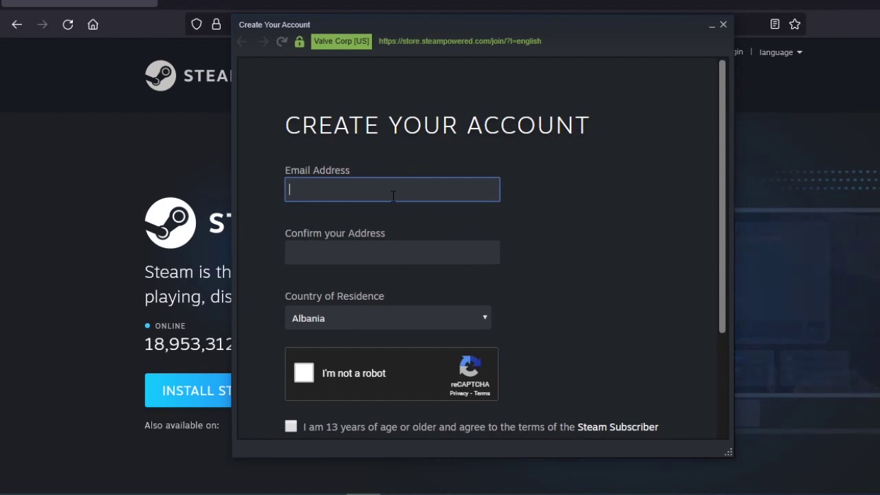
{"action": "left_click", "coordinate": [369, 252]}
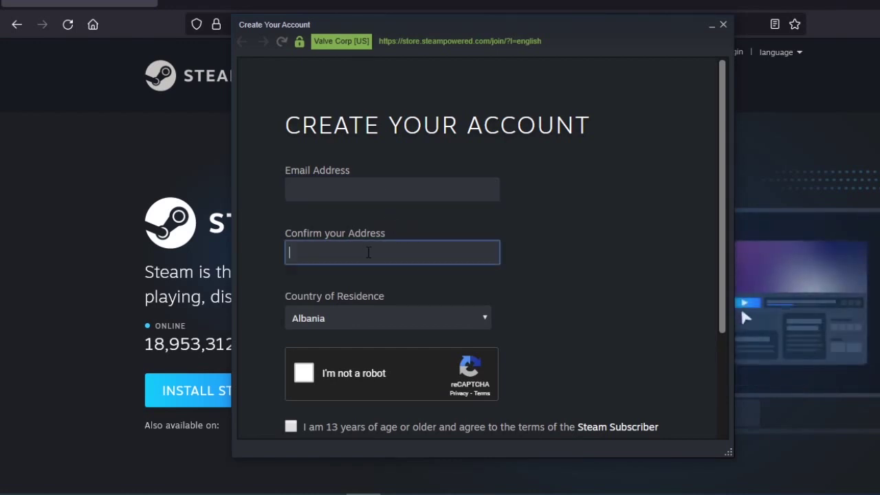
{"action": "scroll", "coordinate": [388, 261], "scroll_direction": "down", "scroll_amount": 3}
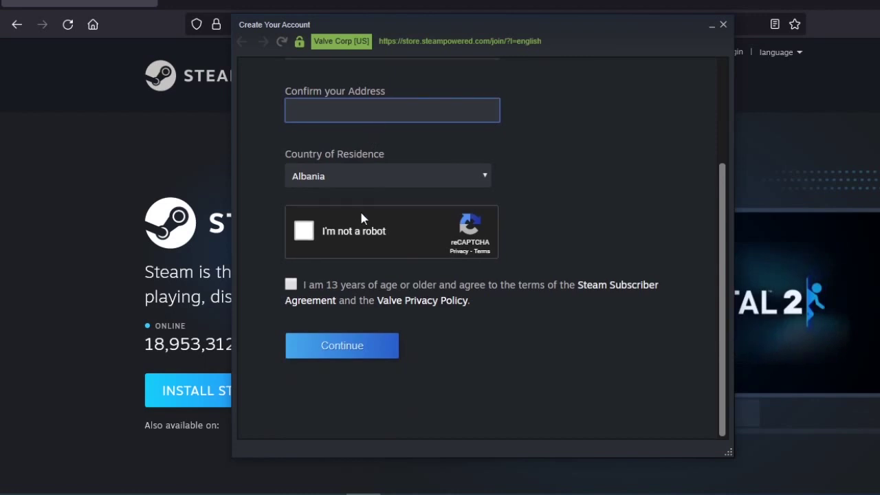
{"action": "scroll", "coordinate": [363, 199], "scroll_direction": "up", "scroll_amount": 3}
{"action": "left_click", "coordinate": [371, 184]}
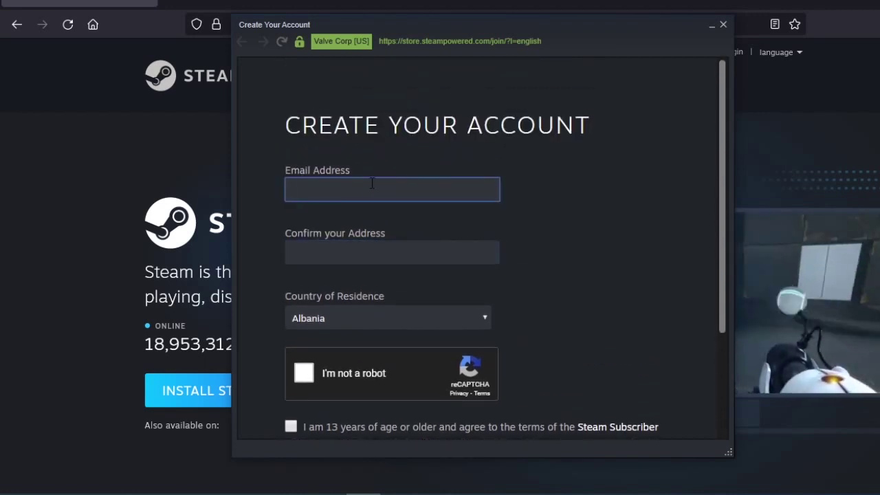
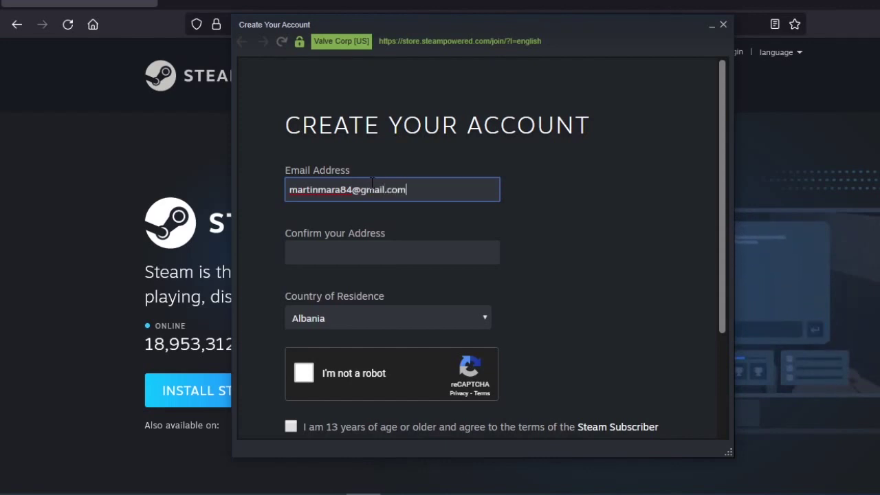
{"action": "left_click", "coordinate": [350, 254]}
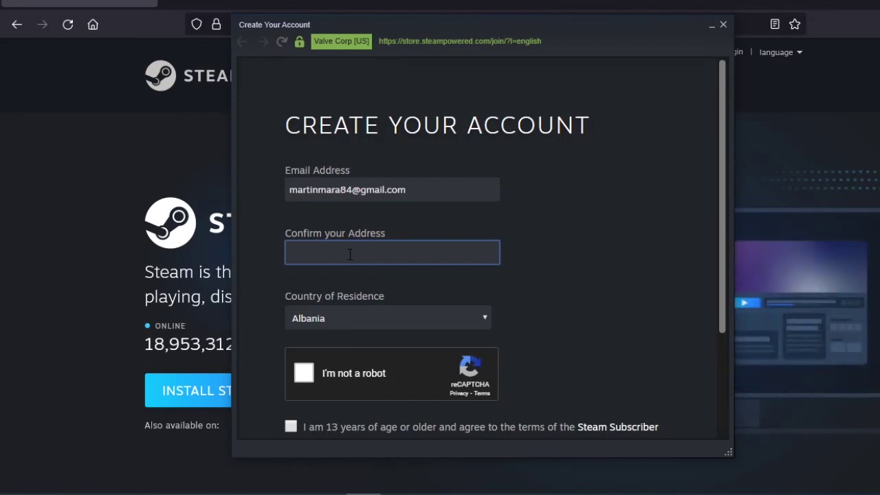
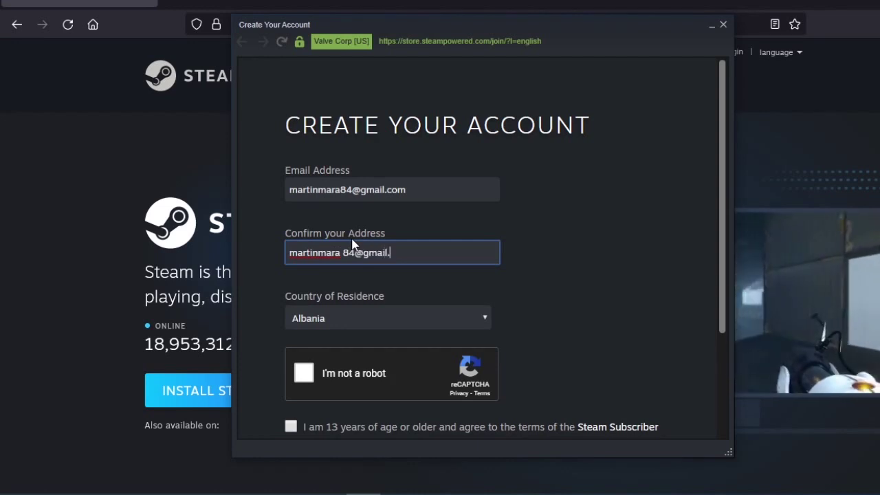
Choose Albania as the country of residence
{"action": "scroll", "coordinate": [352, 255], "scroll_direction": "down", "scroll_amount": 3}
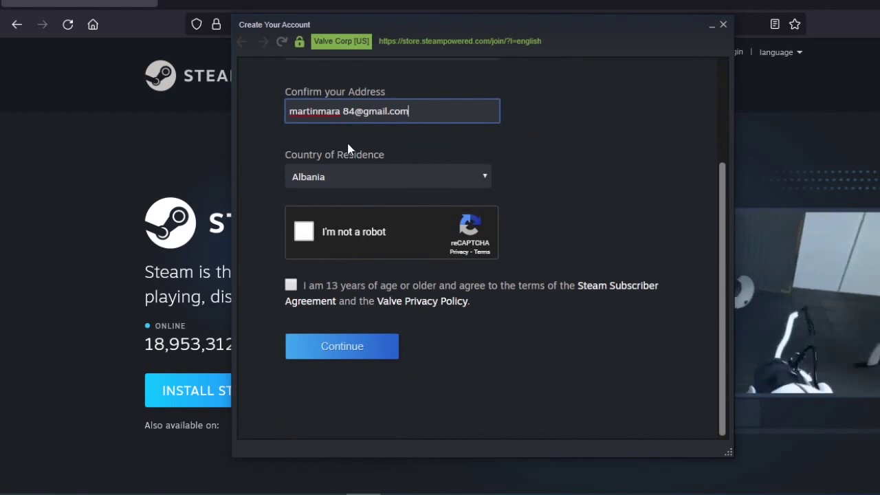
{"action": "left_click", "coordinate": [372, 172]}
{"action": "scroll", "coordinate": [345, 303], "scroll_direction": "down", "scroll_amount": 15}
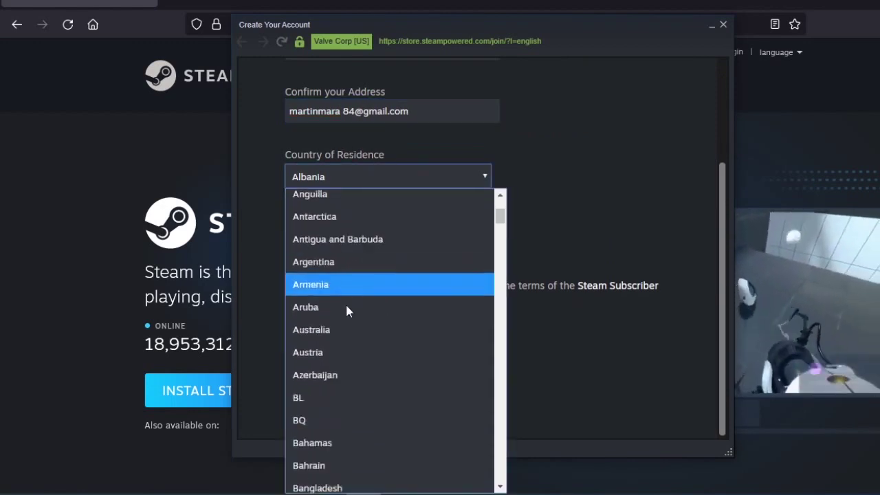
{"action": "scroll", "coordinate": [347, 310], "scroll_direction": "up", "scroll_amount": 15}
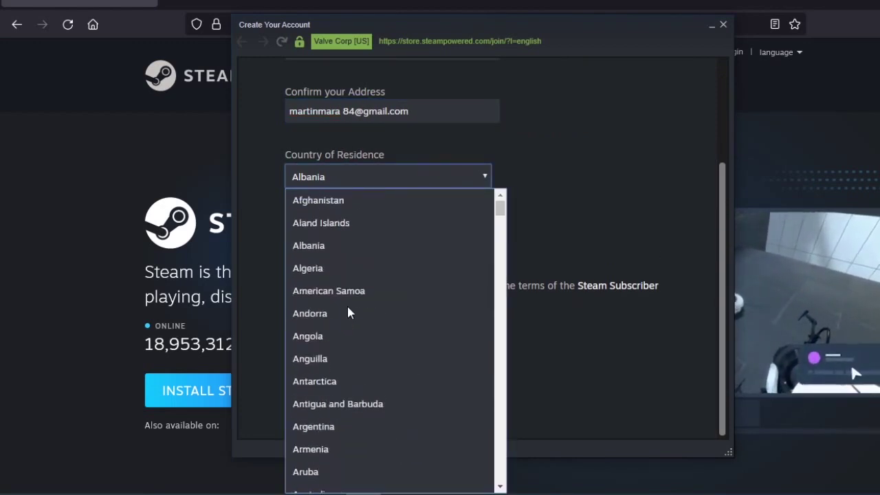
{"action": "left_click", "coordinate": [340, 251]}
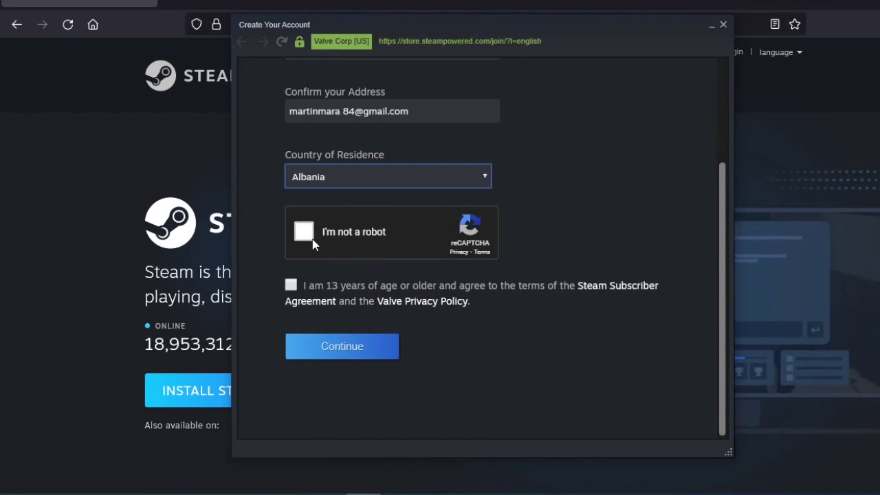
Pass the traffic-light CAPTCHA, correct the confirmation email, and submit the signup form
{"action": "left_click", "coordinate": [311, 236]}
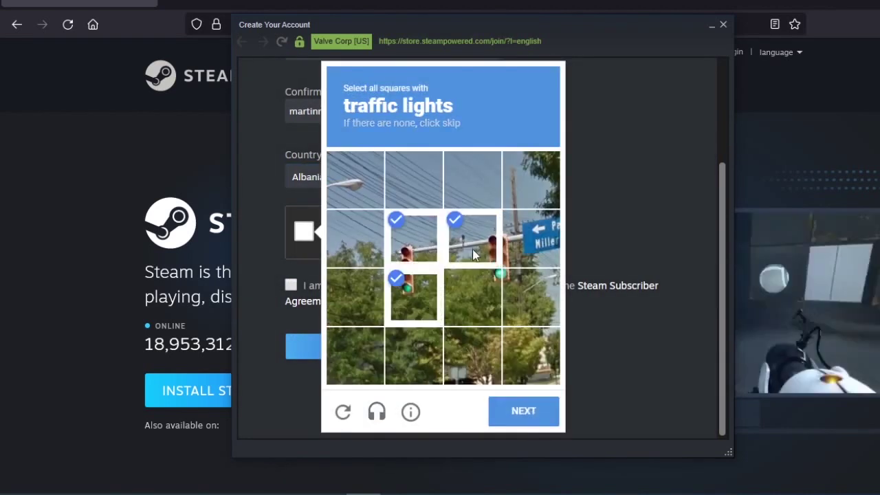
{"action": "left_click", "coordinate": [506, 425]}
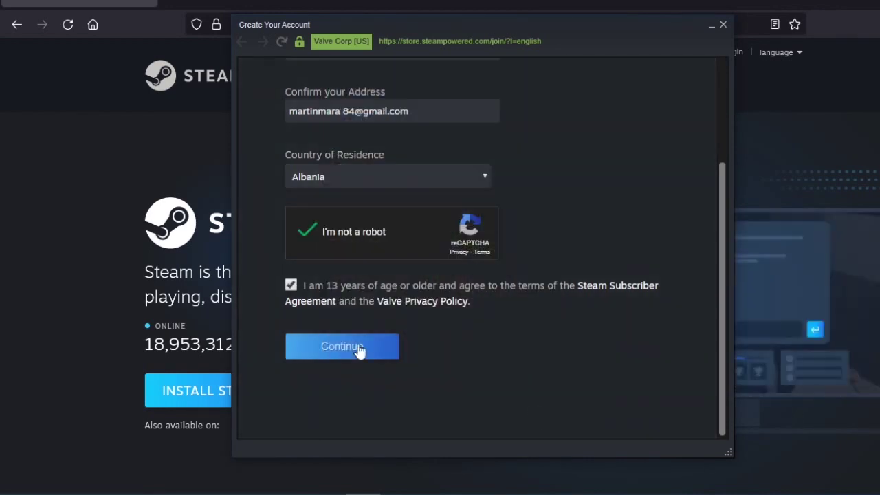
{"action": "left_click", "coordinate": [358, 347]}
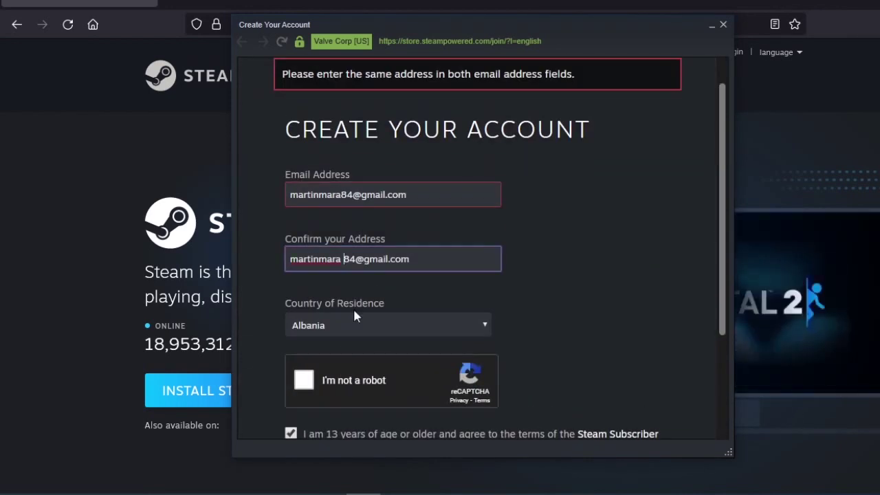
{"action": "left_click", "coordinate": [522, 180]}
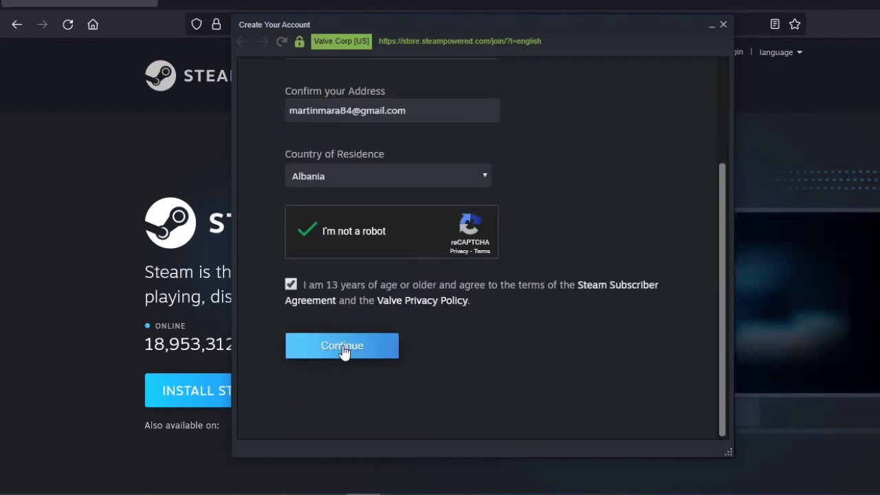
{"action": "left_click", "coordinate": [344, 348]}
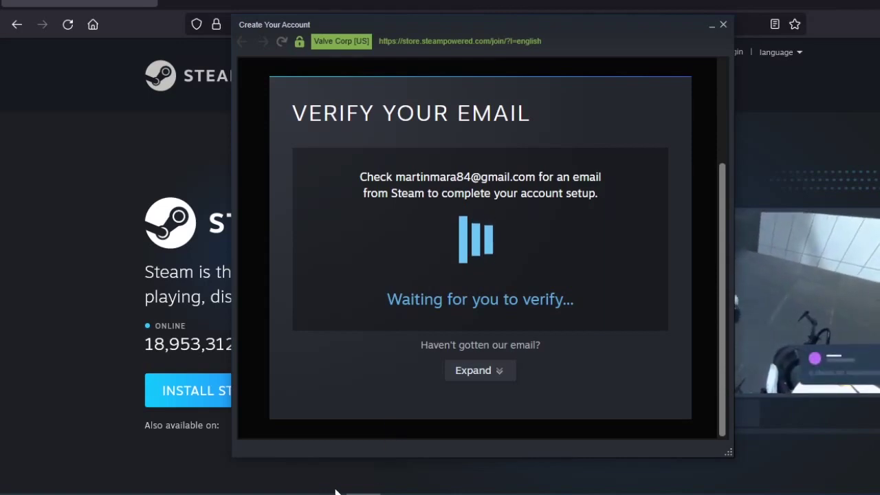
{"action": "key", "text": "alt+F4"}
In a new Firefox tab, search for 'gmail' and open the Gmail site
{"action": "left_click", "coordinate": [180, 5]}
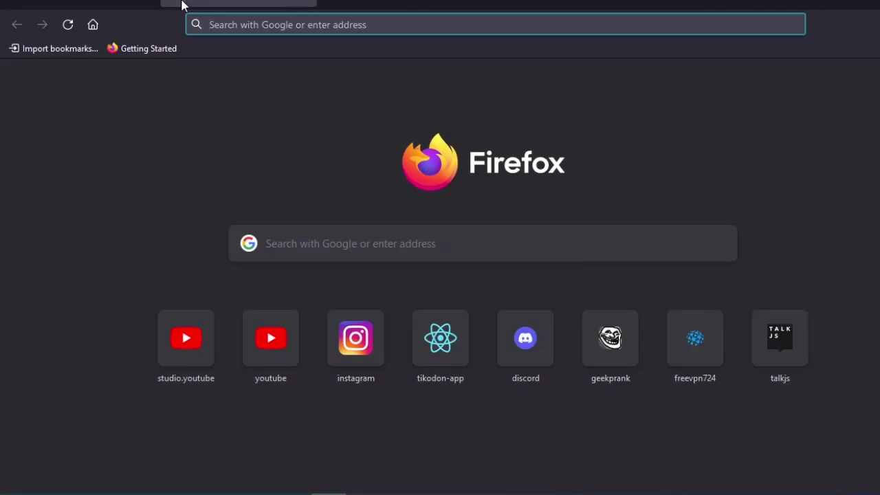
{"action": "type", "text": "gama"}
{"action": "key", "text": "BackSpace"}
{"action": "key", "text": "BackSpace"}
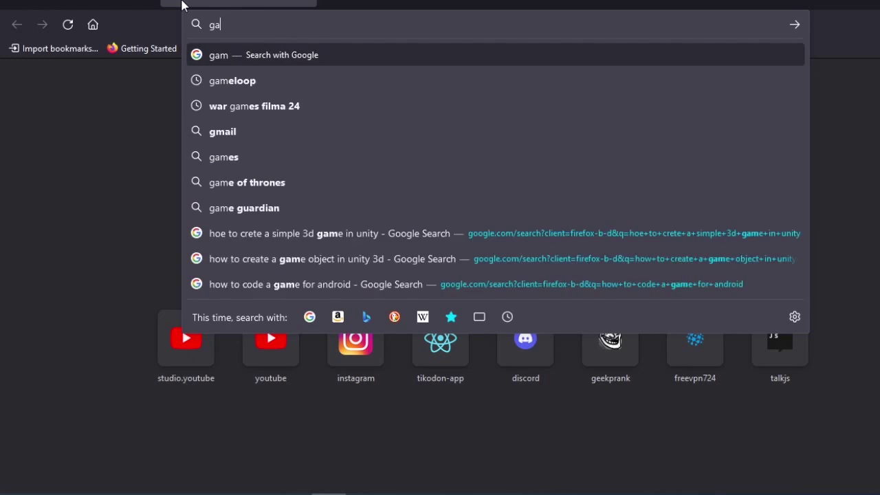
{"action": "key", "text": "BackSpace"}
{"action": "type", "text": "mail"}
{"action": "key", "text": "Return"}
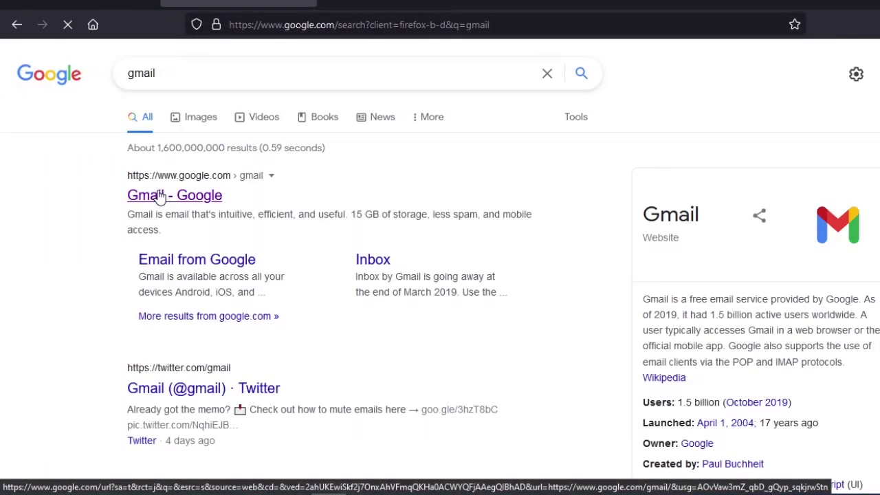
{"action": "left_click", "coordinate": [160, 197]}
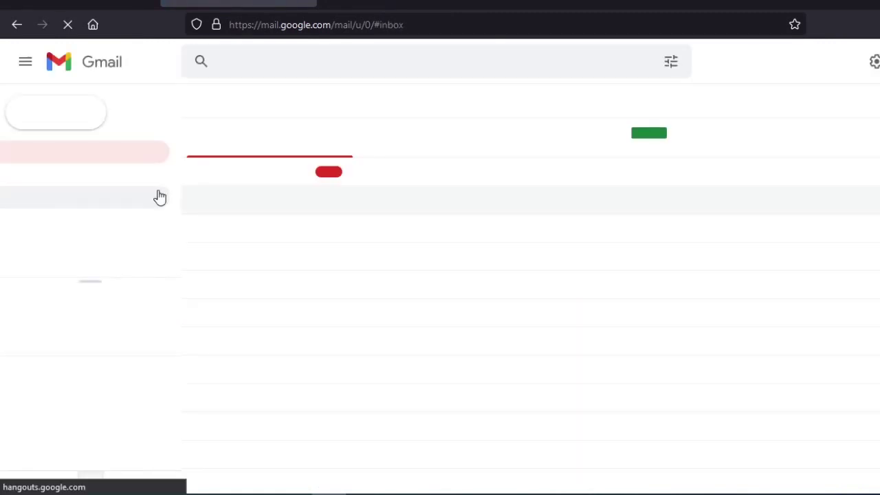
Open the New Steam Account Email Verification message and follow its VERIFY MY EMAIL ADDRESS link
{"action": "left_click", "coordinate": [287, 173]}
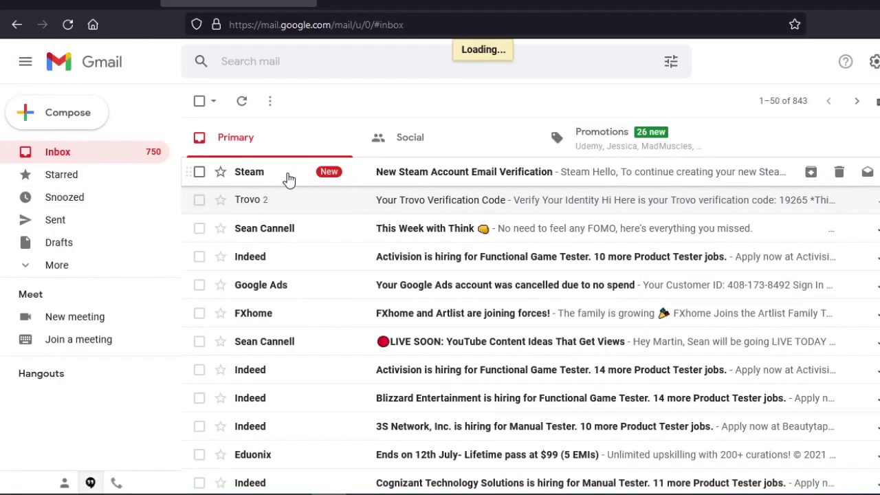
{"action": "scroll", "coordinate": [475, 367], "scroll_direction": "down", "scroll_amount": 3}
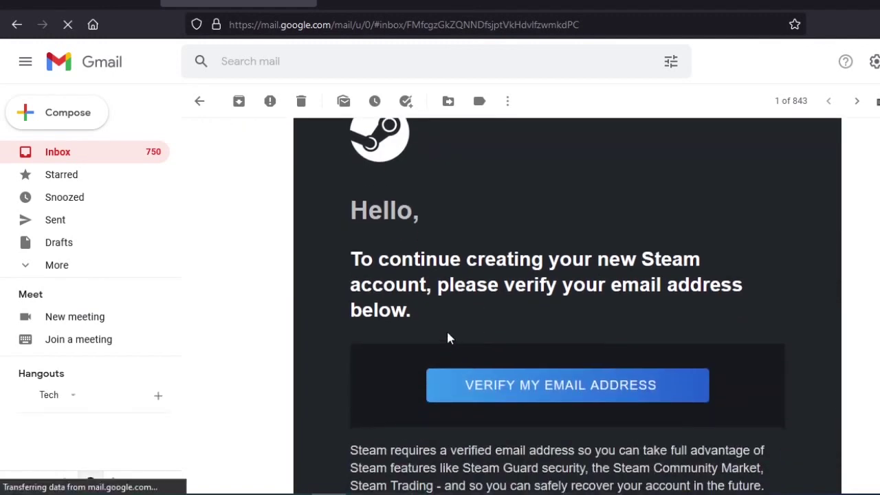
{"action": "scroll", "coordinate": [537, 289], "scroll_direction": "down", "scroll_amount": 1}
{"action": "scroll", "coordinate": [579, 240], "scroll_direction": "down", "scroll_amount": 2}
{"action": "left_click", "coordinate": [576, 238]}
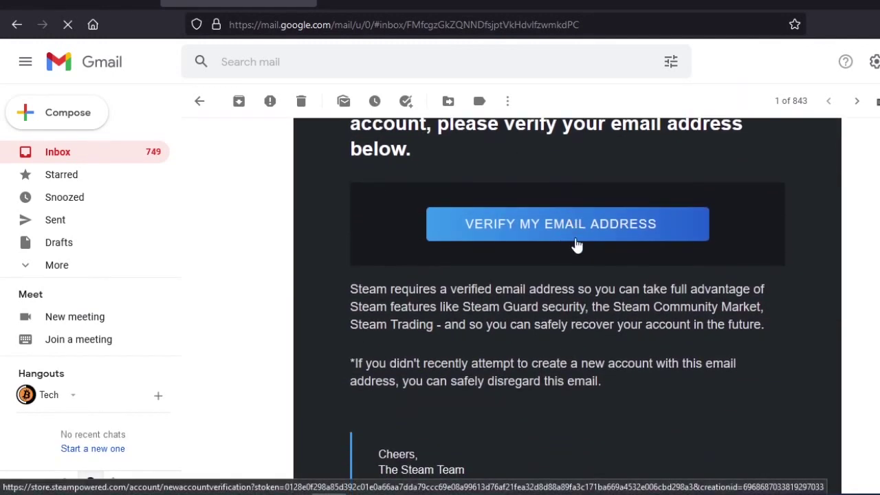
{"action": "scroll", "coordinate": [548, 234], "scroll_direction": "down", "scroll_amount": 1}
{"action": "scroll", "coordinate": [536, 165], "scroll_direction": "up", "scroll_amount": 2}
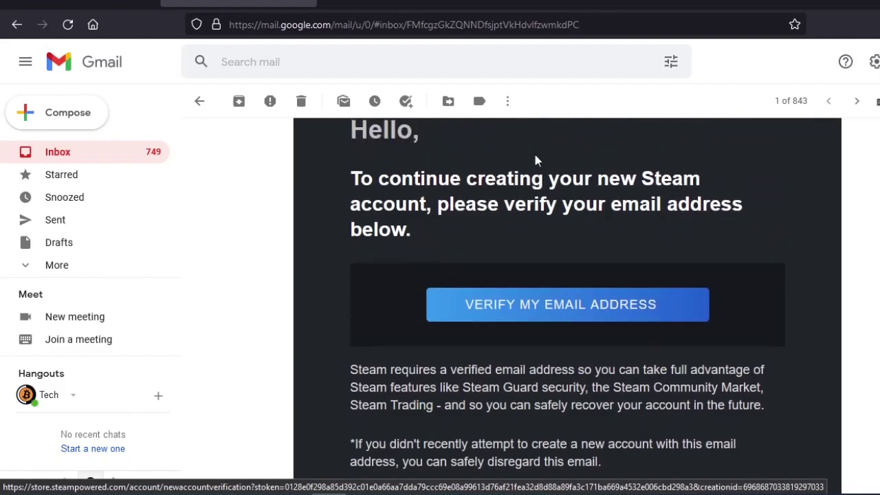
{"action": "left_click", "coordinate": [540, 305]}
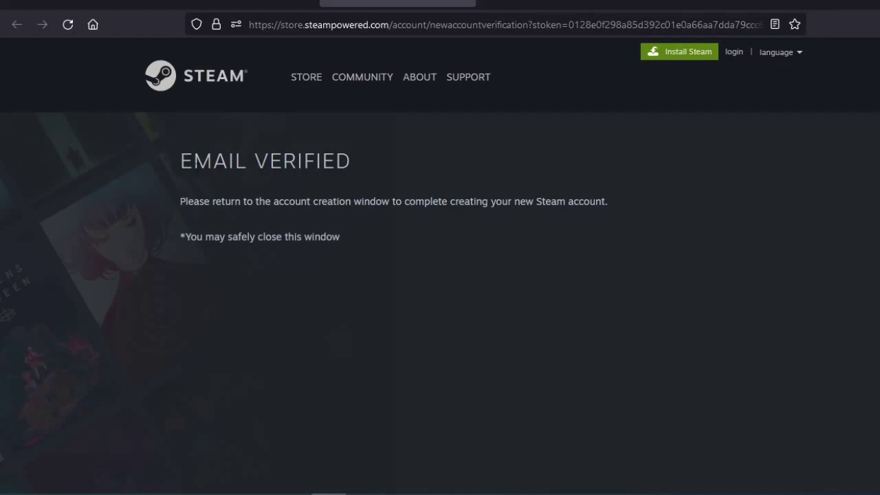
Highlight the Email Verified message, then return to the Create Your Account window showing Email In Use
{"action": "left_click_drag", "start_coordinate": [178, 165], "coordinate": [273, 170]}
{"action": "left_click_drag", "start_coordinate": [363, 168], "coordinate": [479, 320]}
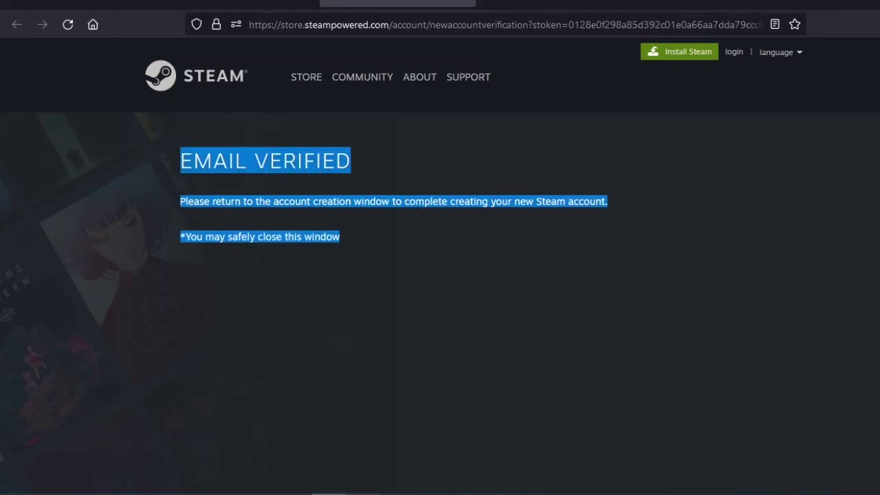
{"action": "key", "text": "alt+Tab"}
{"action": "scroll", "coordinate": [343, 358], "scroll_direction": "up", "scroll_amount": 3}
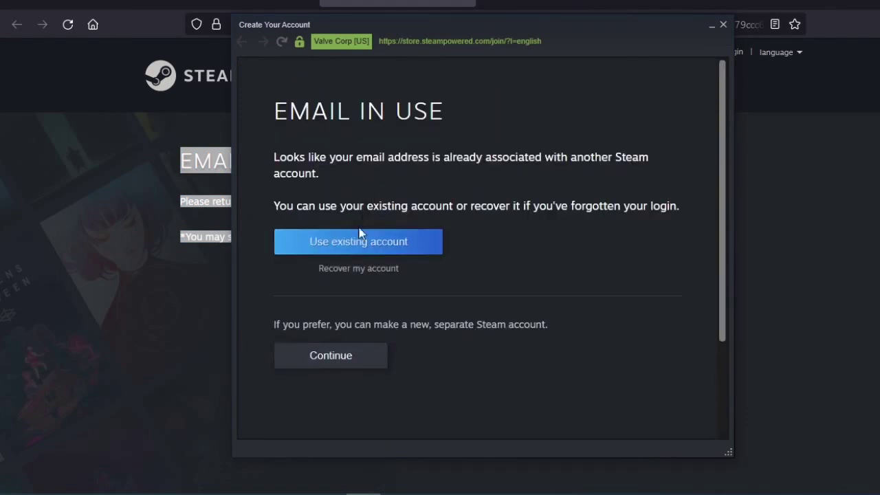
Create a new separate account with a password, removing the spaces from the account name
{"action": "left_click", "coordinate": [347, 355]}
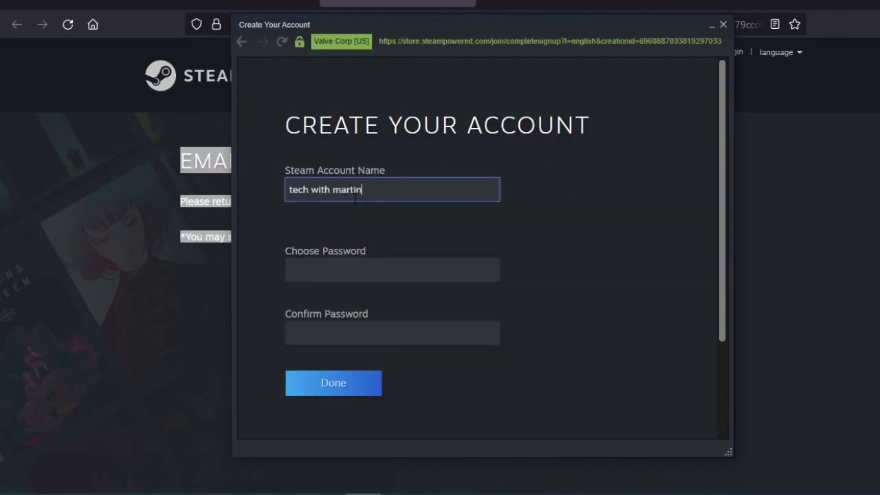
{"action": "key", "text": "Tab"}
{"action": "type", "text": "••••••••••••"}
{"action": "scroll", "coordinate": [319, 190], "scroll_direction": "down", "scroll_amount": 2}
{"action": "left_click", "coordinate": [313, 264]}
{"action": "type", "text": "••••••••••••••"}
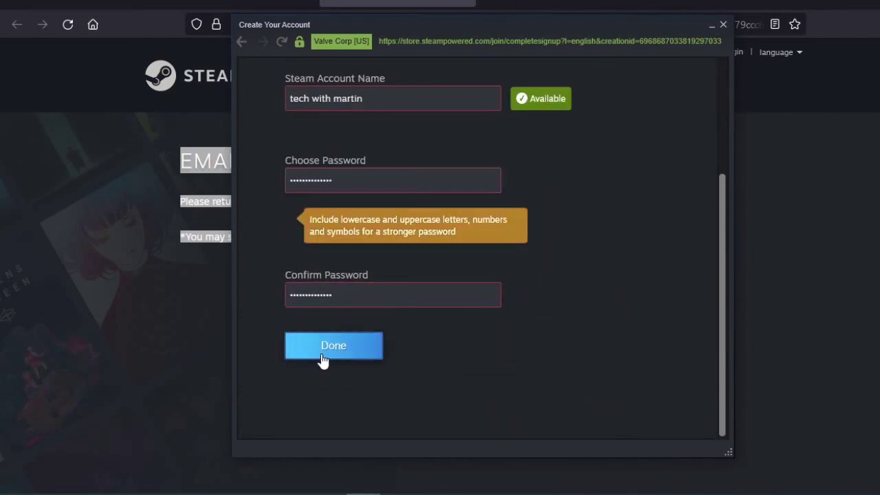
{"action": "left_click", "coordinate": [326, 347]}
{"action": "left_click", "coordinate": [335, 211]}
{"action": "key", "text": "BackSpace"}
{"action": "key", "text": "Left"}
{"action": "key", "text": "Left"}
{"action": "key", "text": "Left"}
{"action": "key", "text": "Left"}
{"action": "key", "text": "BackSpace"}
{"action": "scroll", "coordinate": [333, 217], "scroll_direction": "down", "scroll_amount": 1}
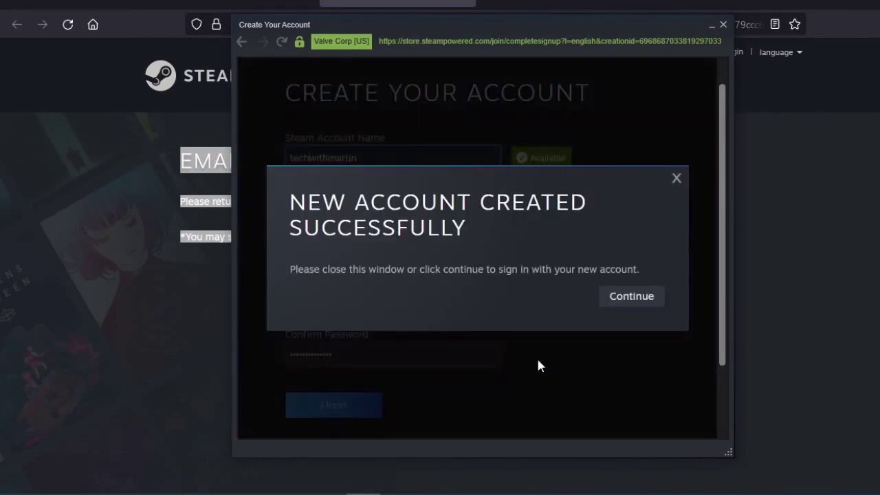
Sign in with the new account name and password, with Remember my password ticked
{"action": "left_click", "coordinate": [638, 301]}
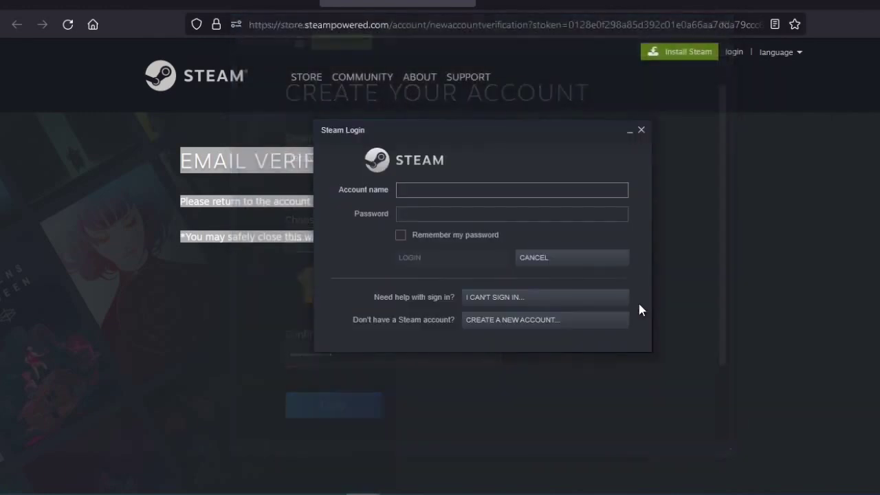
{"action": "type", "text": "tutorialscout"}
{"action": "key", "text": "Tab"}
{"action": "type", "text": "************"}
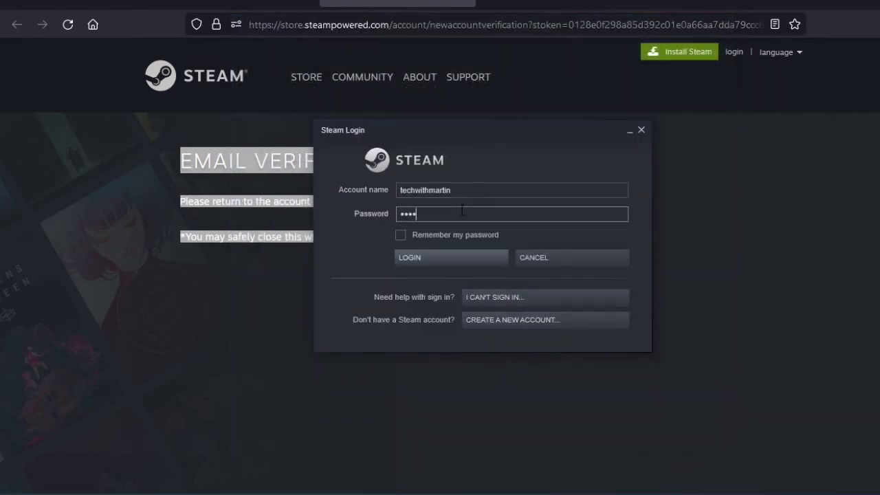
{"action": "left_click", "coordinate": [400, 235]}
{"action": "left_click", "coordinate": [465, 258]}
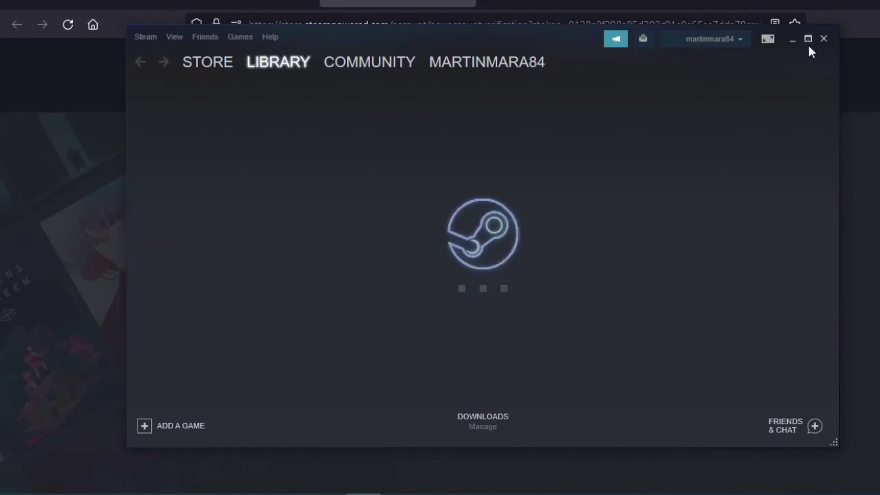
Maximize the Steam Library window and close the Friends & Chat list
{"action": "left_click", "coordinate": [808, 38]}
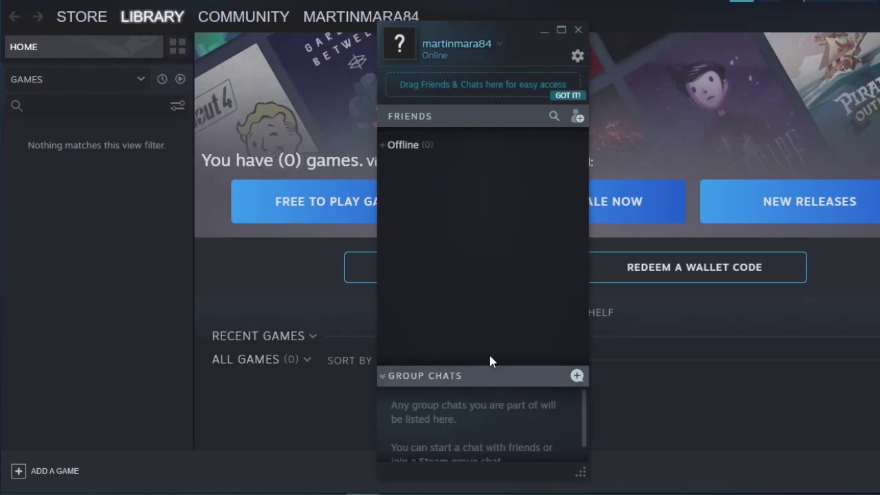
{"action": "left_click", "coordinate": [577, 31]}
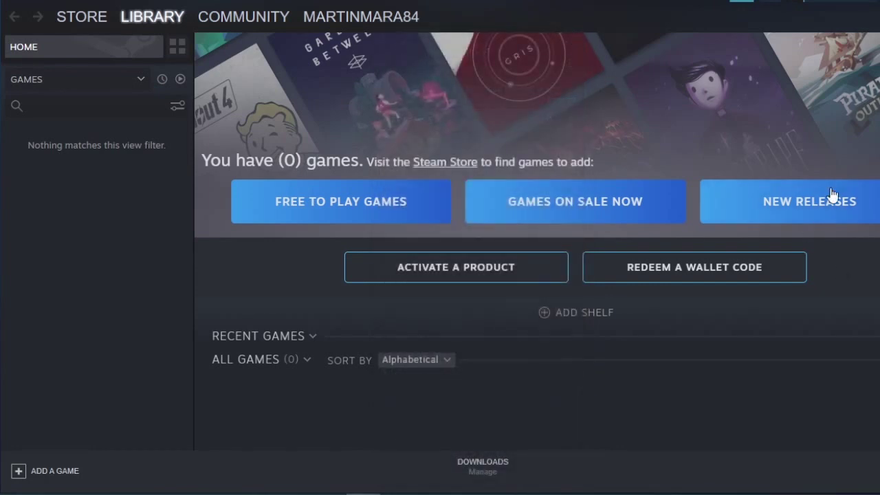
From Free To Play Games, search 'csgo', open Counter-Strike: Global Offensive and choose Play Game
{"action": "left_click", "coordinate": [346, 219]}
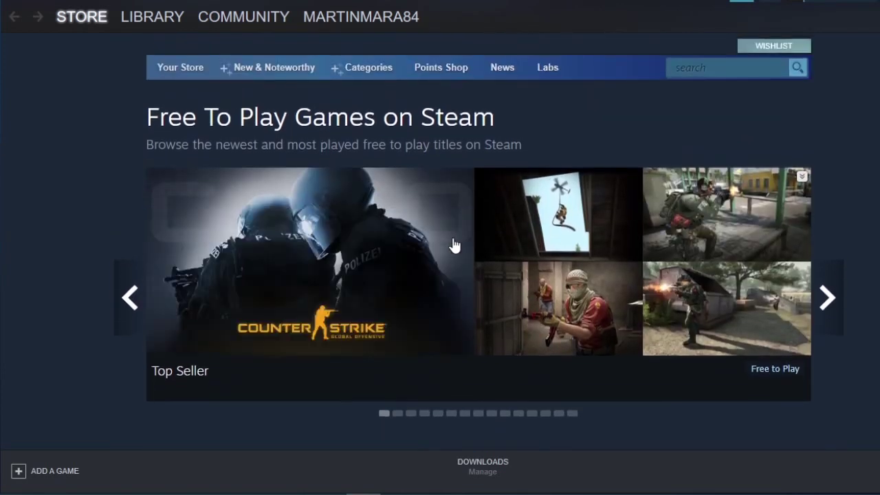
{"action": "left_click", "coordinate": [726, 67]}
{"action": "type", "text": "csgo"}
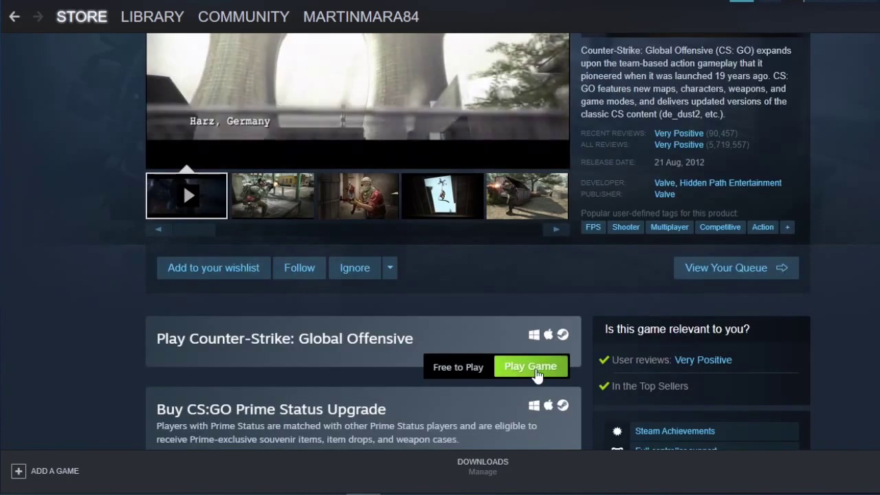
{"action": "left_click", "coordinate": [522, 364]}
{"action": "left_click", "coordinate": [122, 225]}
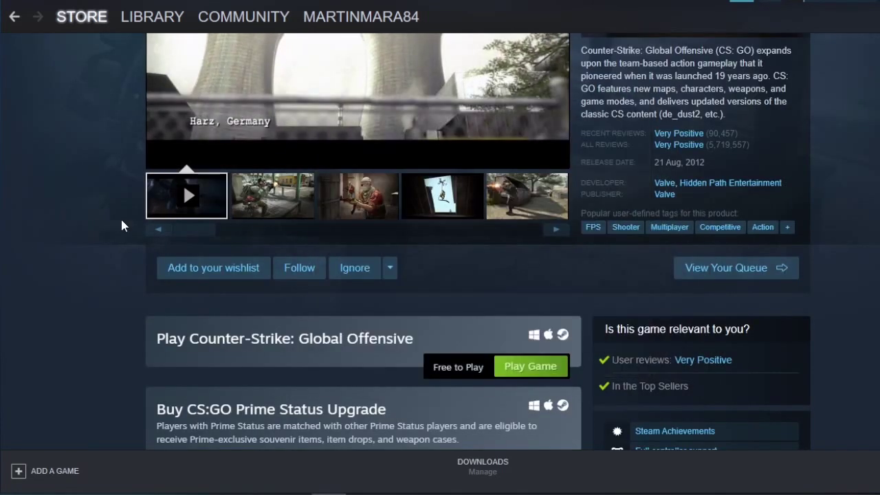